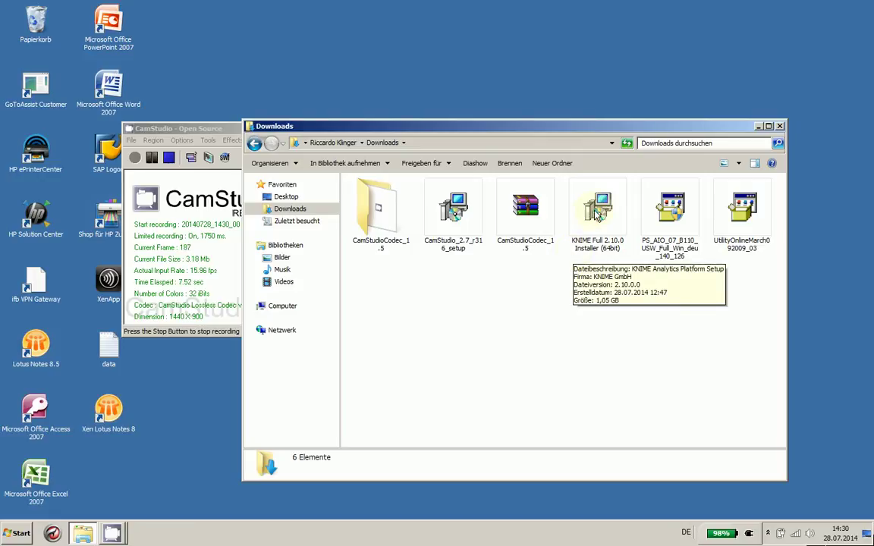
Step: Run the KNIME Full 2.10.0 Installer (64bit) from Downloads and accept the security warning with Ausführen
click(596, 216)
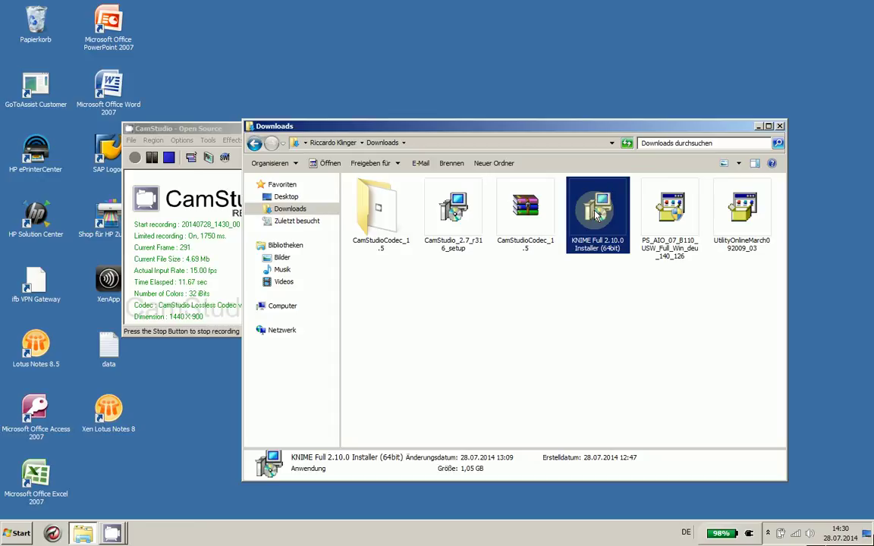
double_click(597, 215)
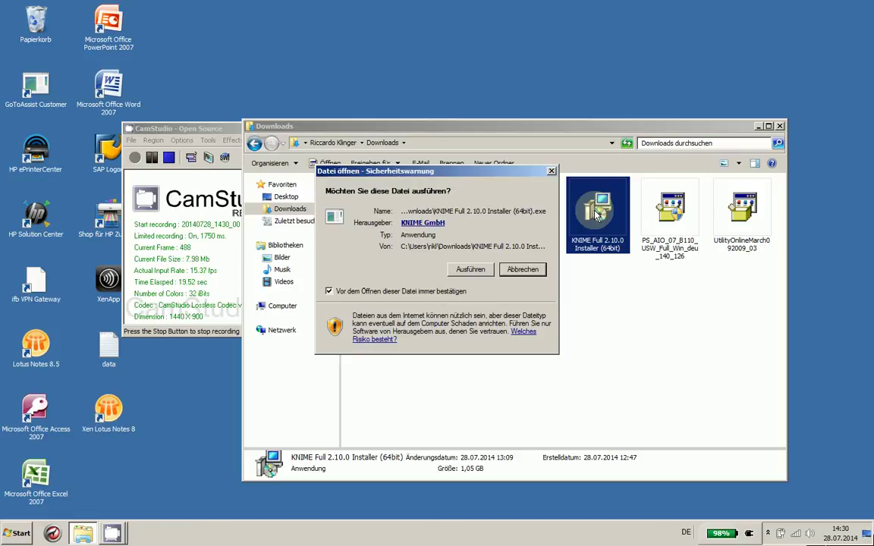
click(471, 270)
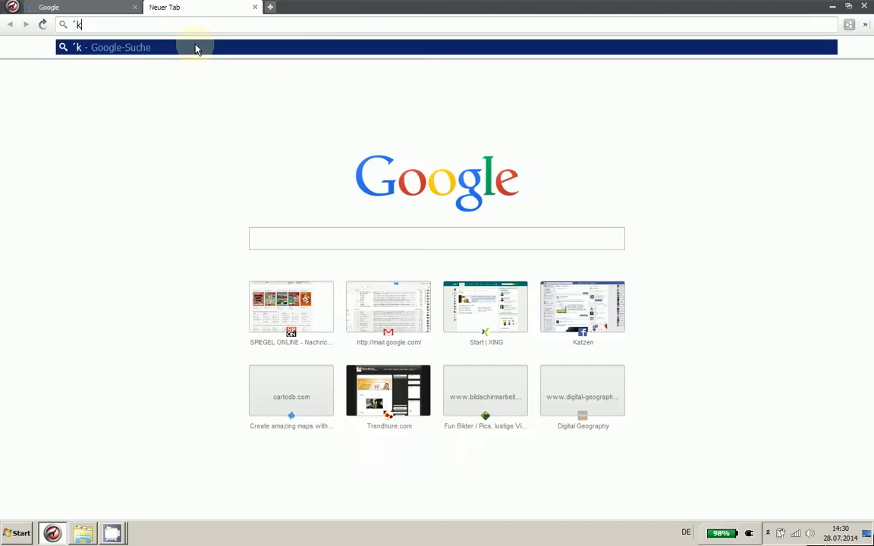
Step: Search Google for 'knime', open the knime.org home page, then minimize Chrome
text(me)
key(Return)
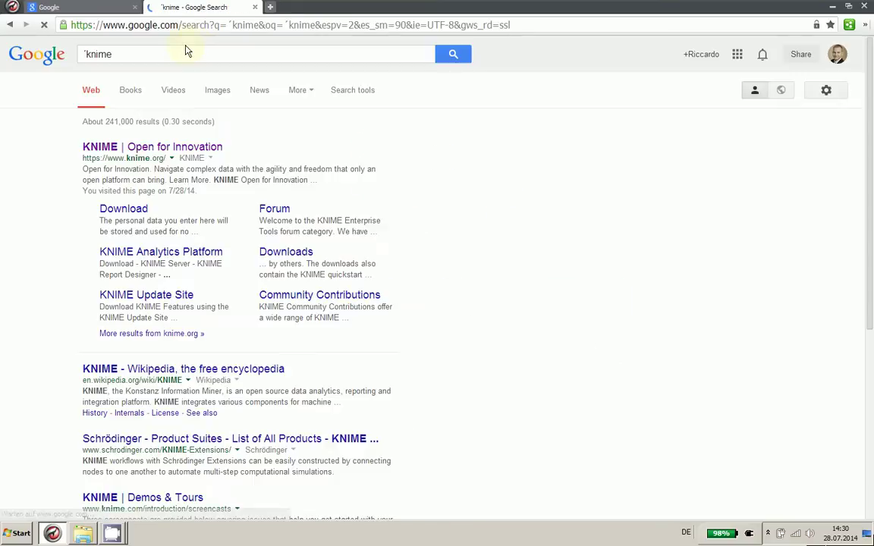
click(145, 147)
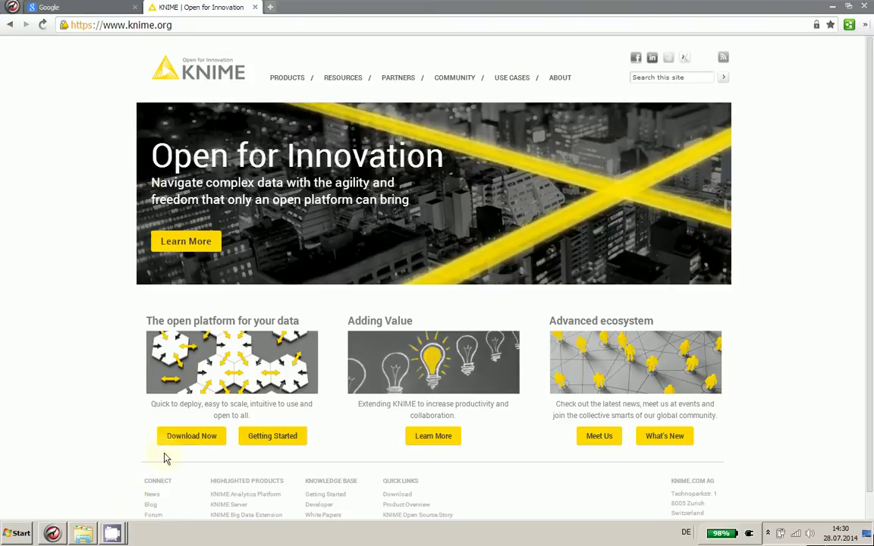
click(834, 7)
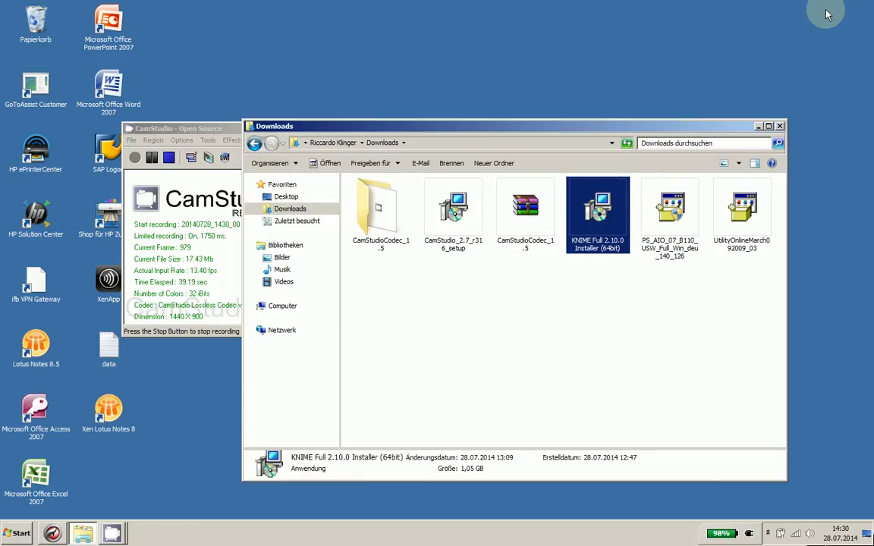
Step: Launch the KNIME Full 2.10.0 Installer (64bit) from Downloads again to reach the Setup Wizard welcome page
double_click(603, 211)
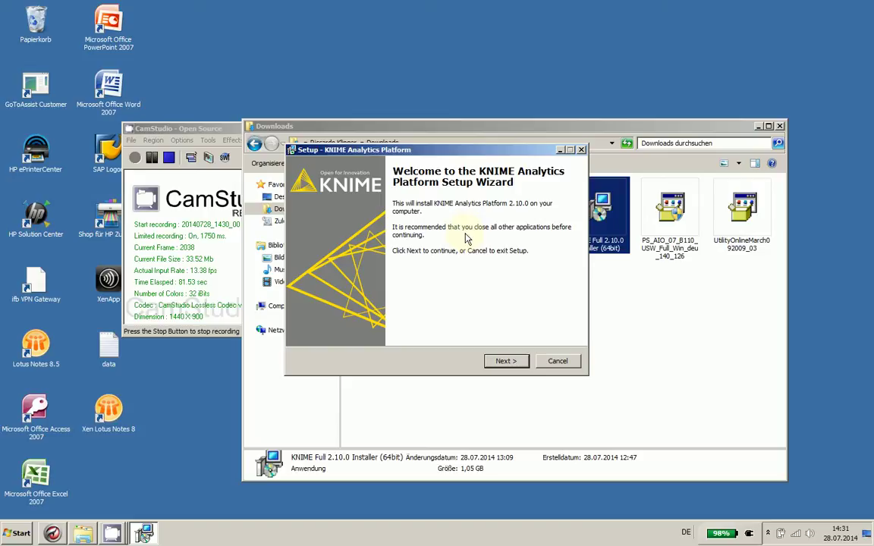
Step: Accept the license agreement and keep the default install folder and KNIME Start Menu folder
click(500, 362)
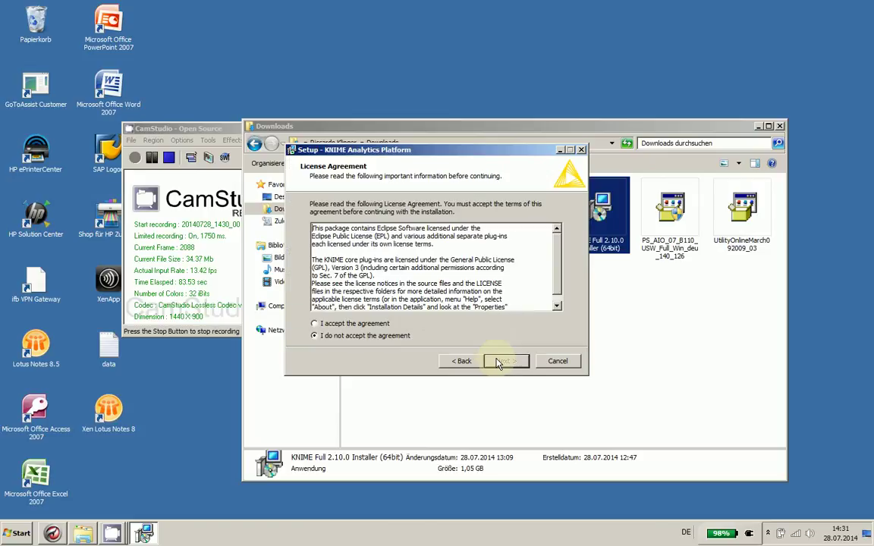
click(316, 324)
click(506, 361)
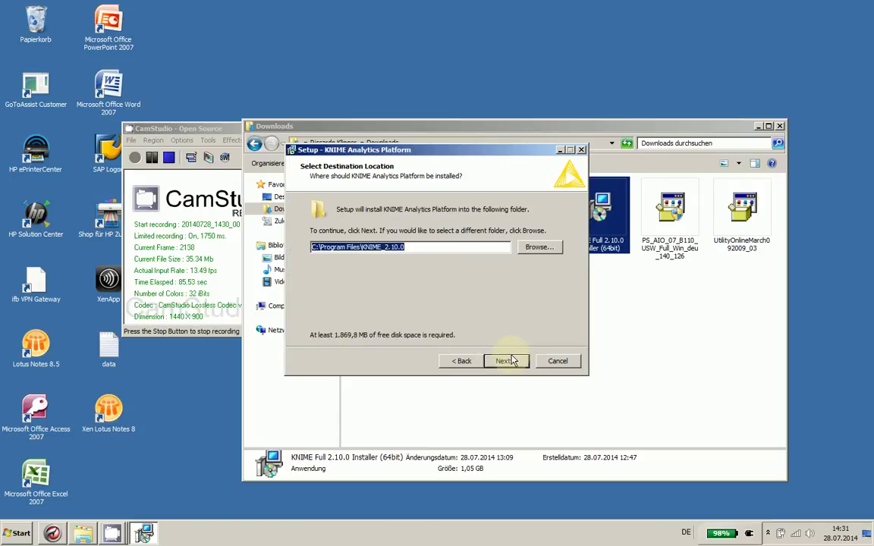
click(503, 361)
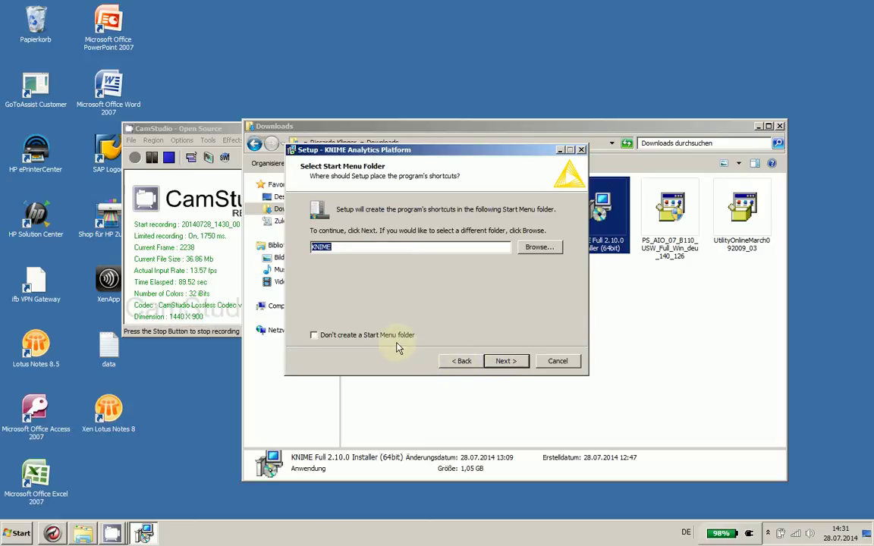
click(501, 362)
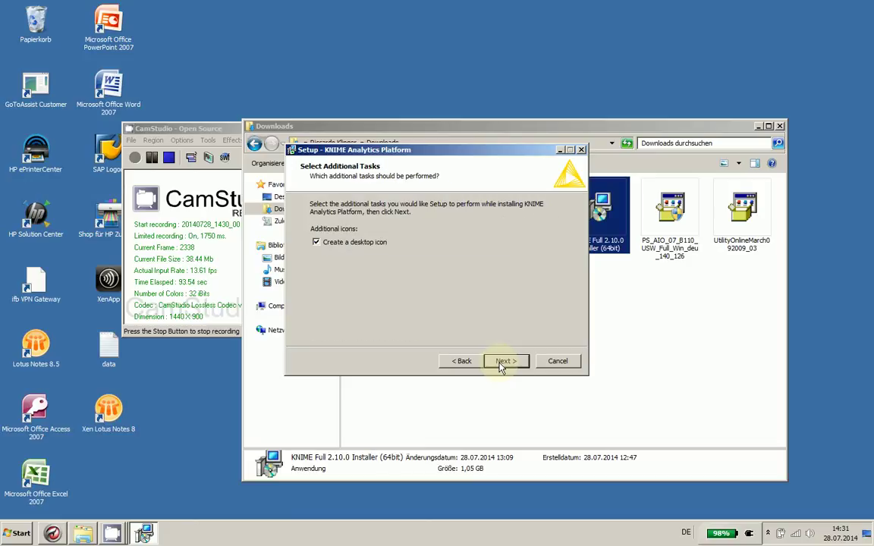
Step: Skip the desktop icon and start installing into C:\Program Files\KNIME_2.10.0
click(344, 250)
click(502, 362)
click(497, 364)
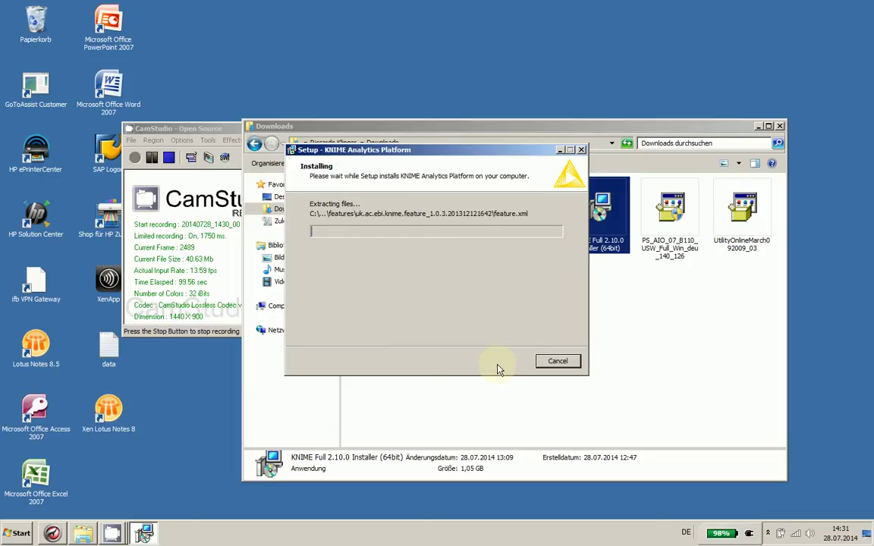
Step: Pause the CamStudio recording while the installer extracts files
click(157, 157)
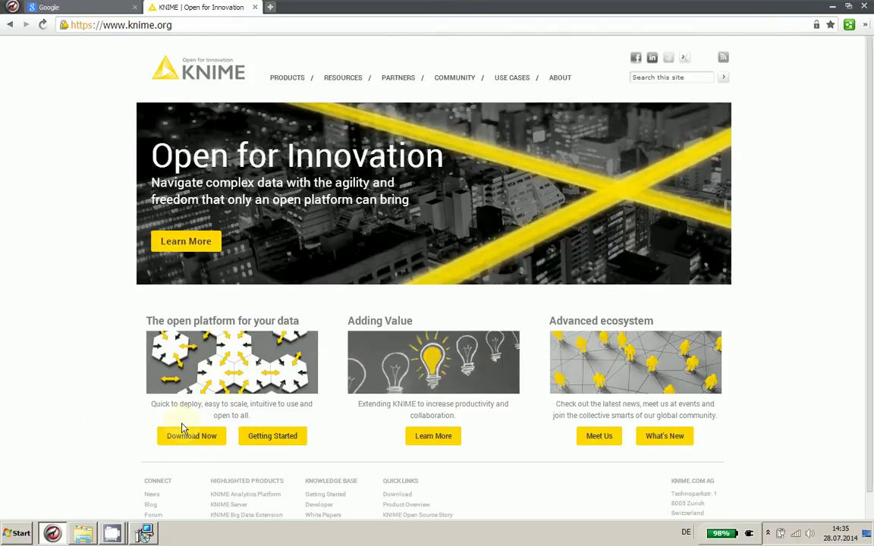
Step: Go from Download Now to the Downloads overview and highlight the 'KNIME + all free extensions for Windows (installer)' row
click(189, 440)
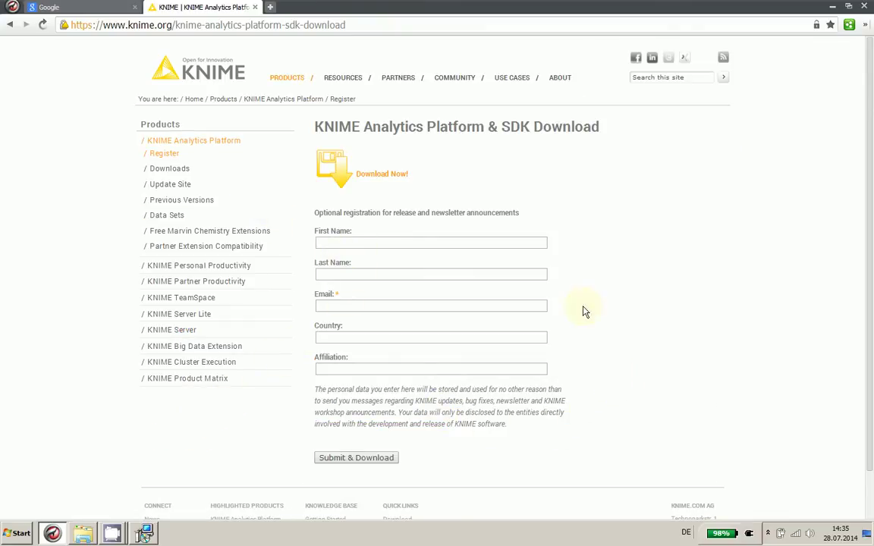
click(172, 169)
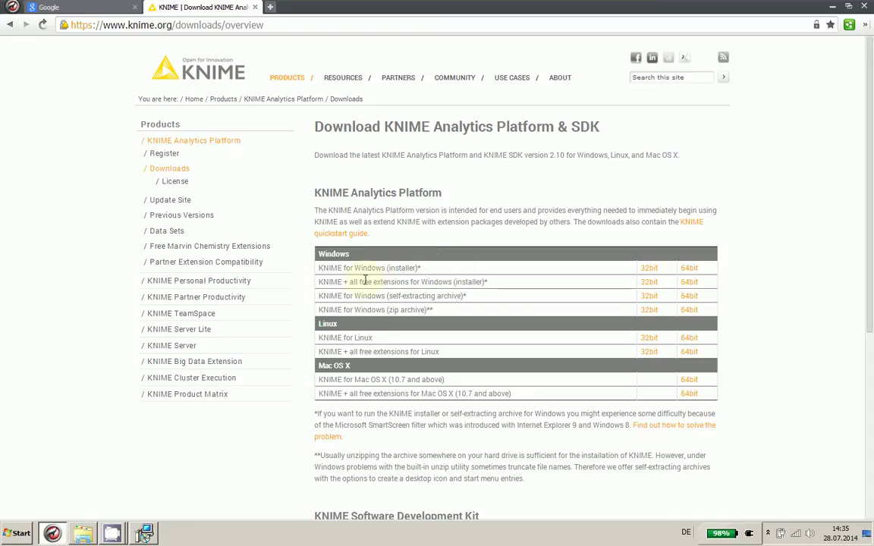
double_click(319, 282)
drag(356, 281, 521, 280)
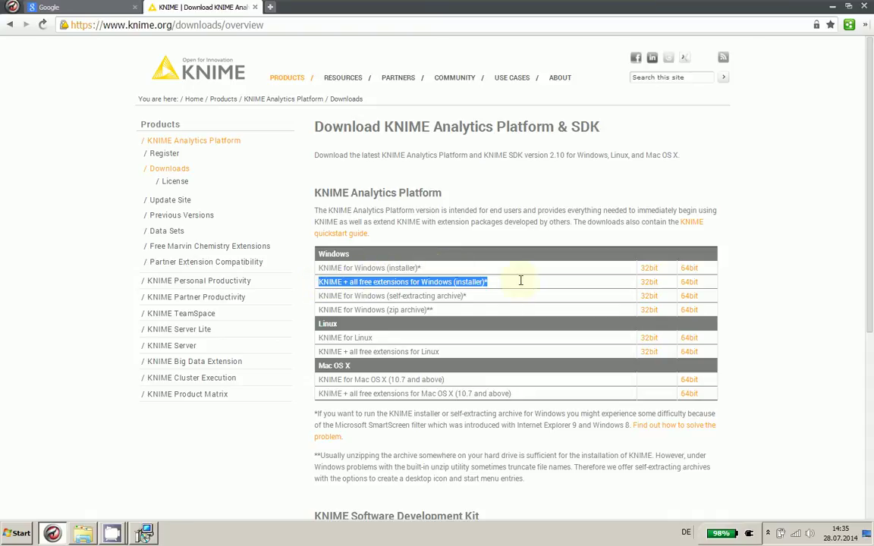
click(521, 284)
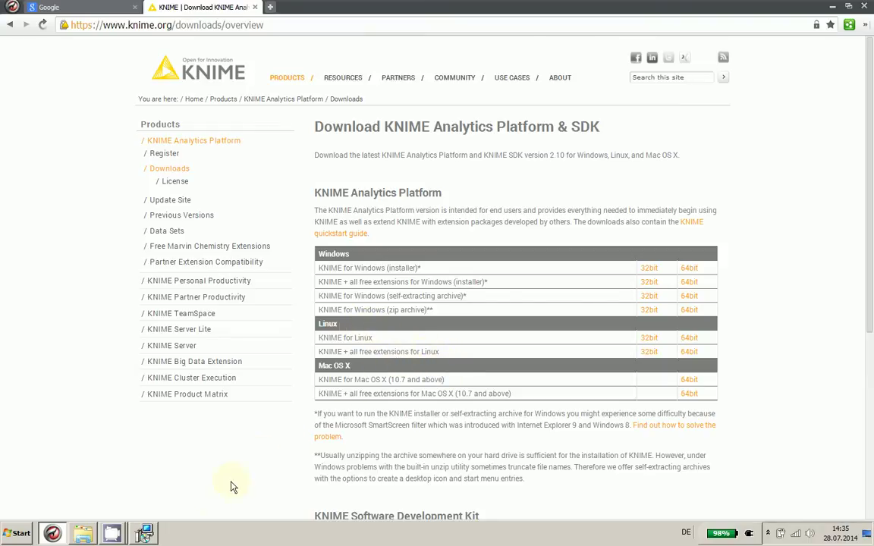
Step: Restore the Setup window and finish with 'Launch KNIME Analytics Platform' left checked
click(145, 533)
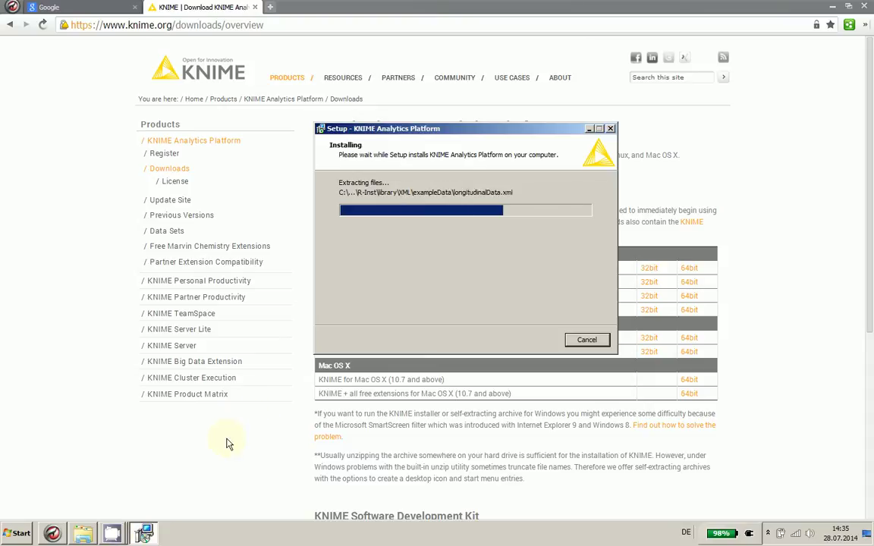
click(113, 533)
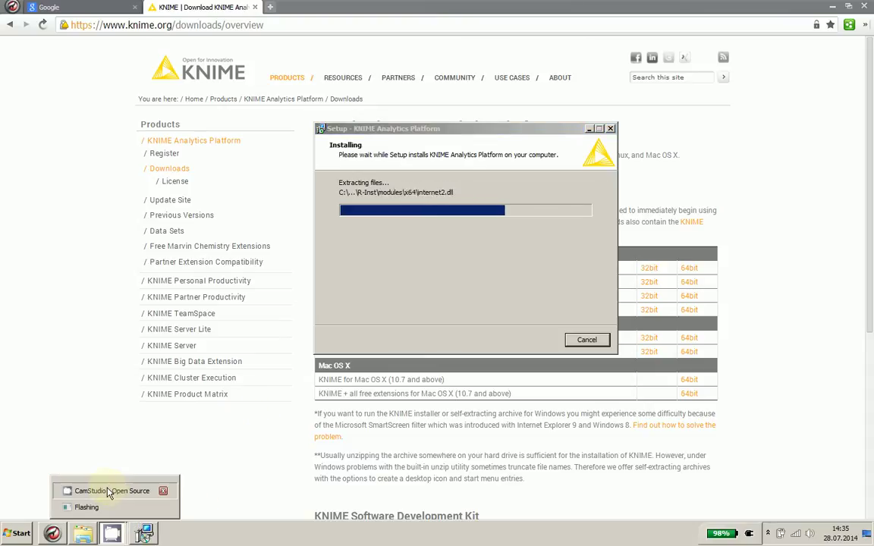
click(113, 489)
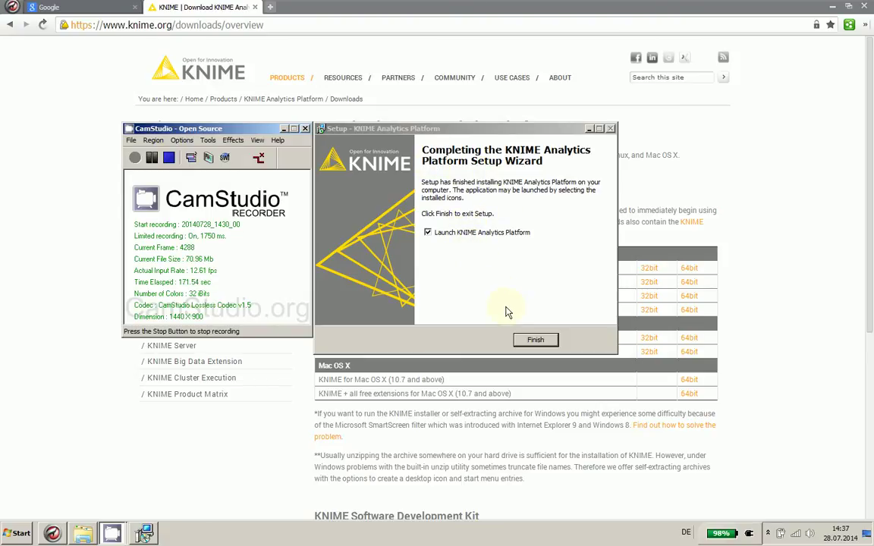
click(521, 340)
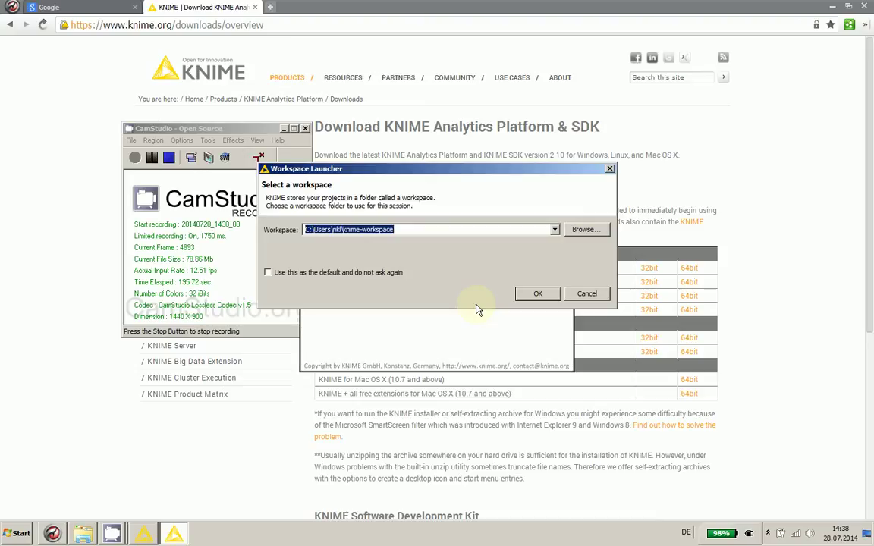
Step: Confirm the default knime-workspace folder in the Workspace Launcher
click(424, 230)
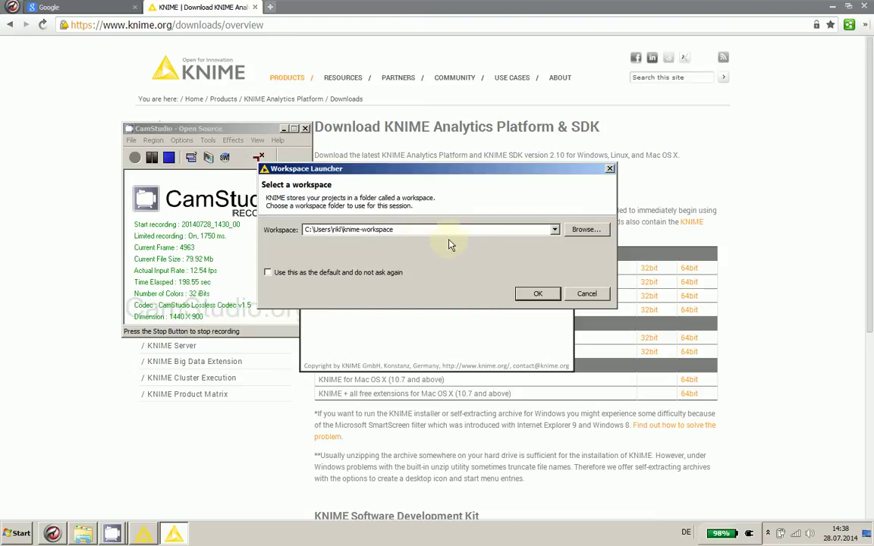
click(540, 294)
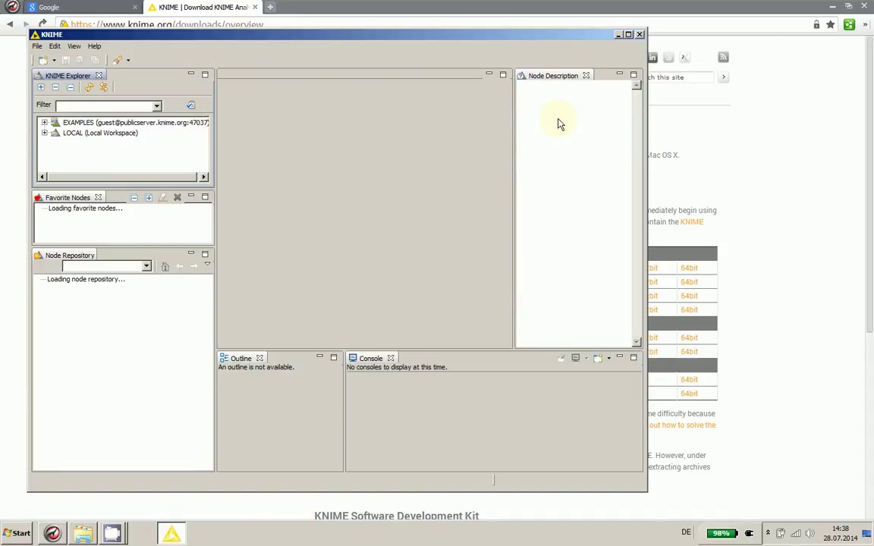
Step: Maximize the KNIME window and expand IO > Read in the Node Repository
click(628, 34)
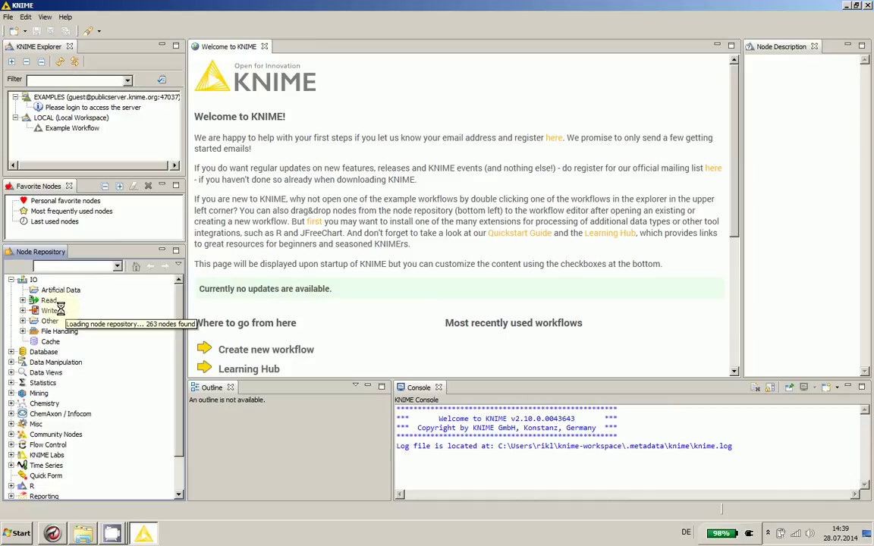
double_click(34, 300)
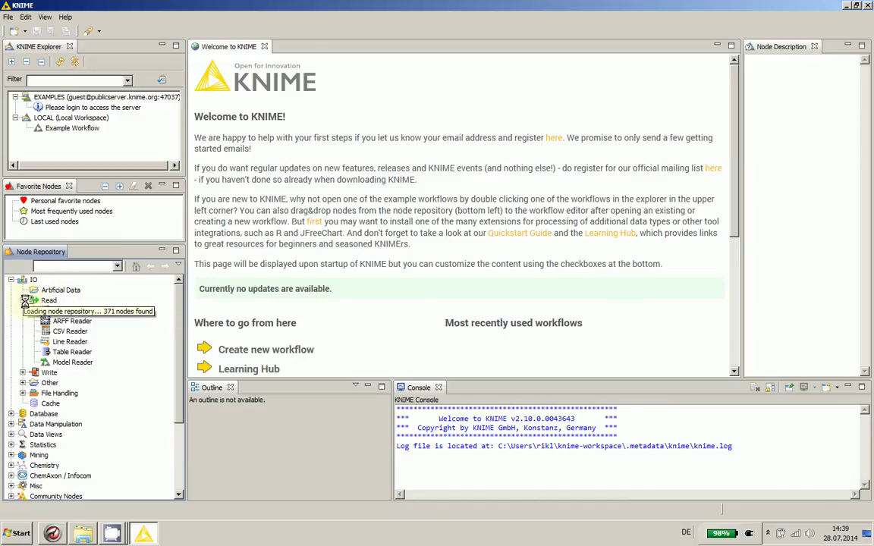